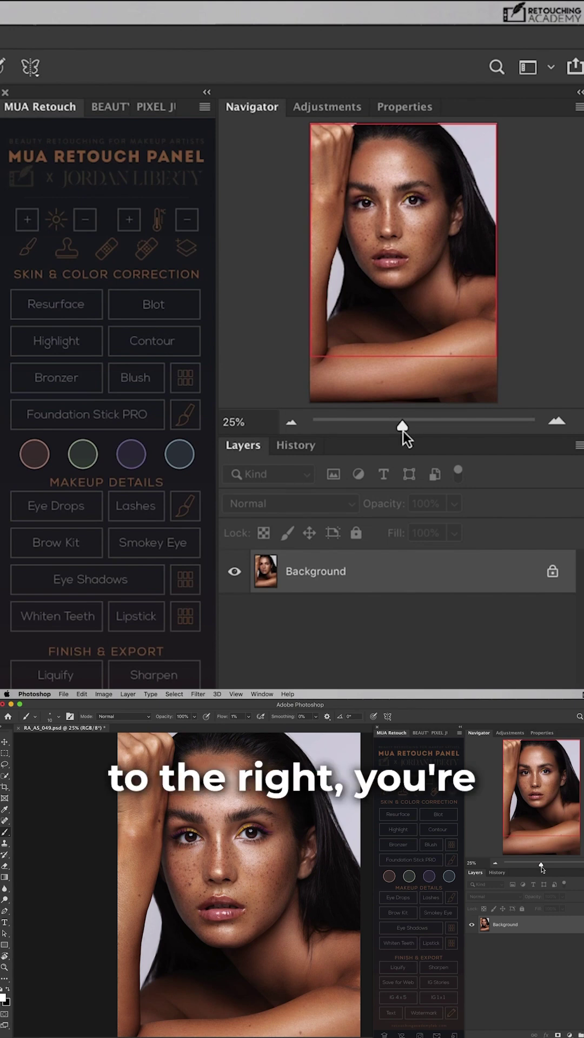
# - Zoom the portrait with the Navigator slider, then pan down and back to the image top
pyautogui.moveTo(403, 427)
pyautogui.mouseDown()
pyautogui.moveTo(413, 424)
pyautogui.moveTo(405, 425)
pyautogui.mouseUp()
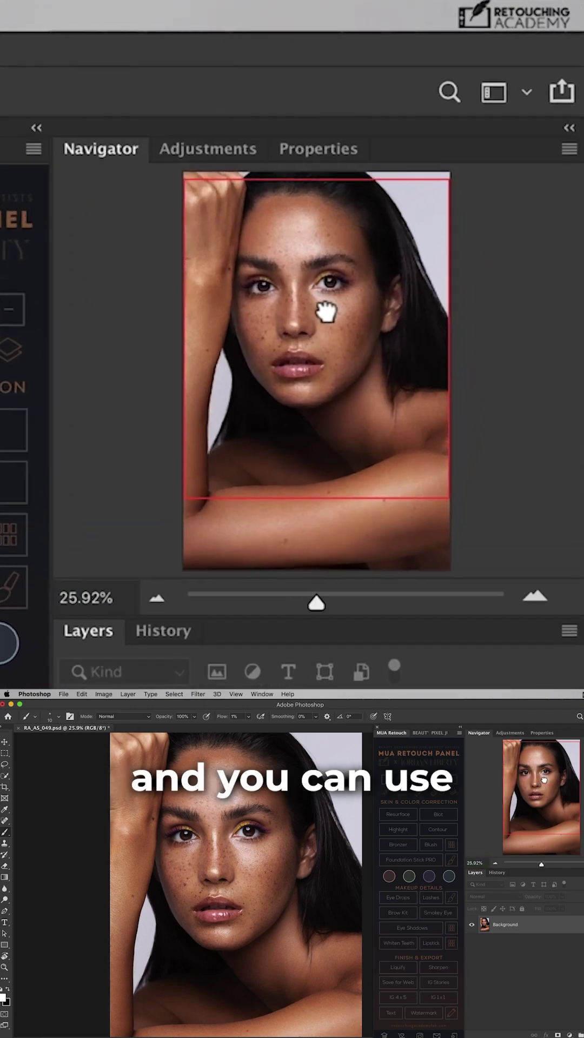
pyautogui.moveTo(392, 249); pyautogui.dragTo(389, 292)
pyautogui.moveTo(326, 327); pyautogui.dragTo(327, 283)
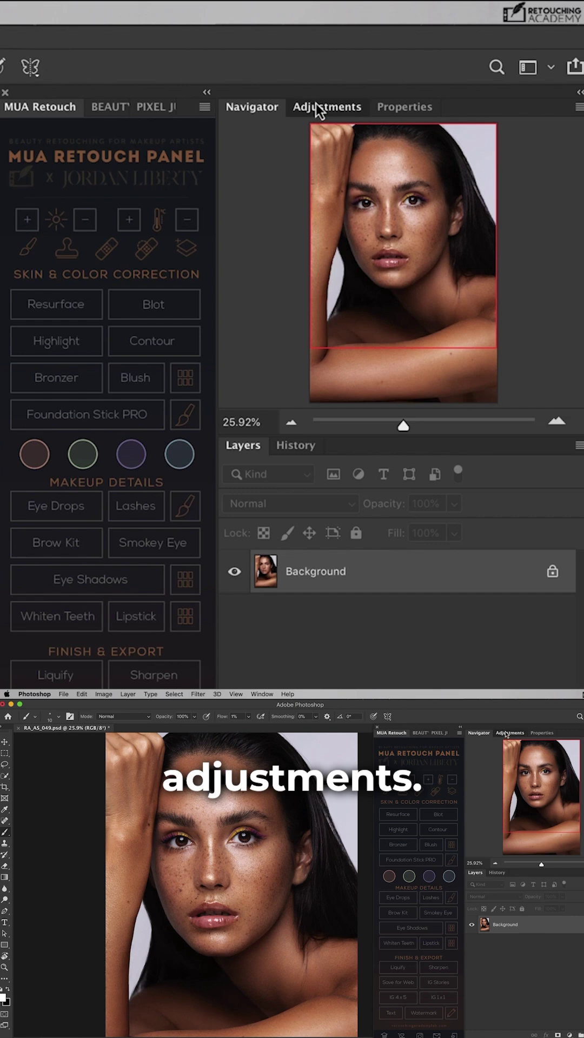
# - Show the Adjustments panel listing the available correction types
pyautogui.click(316, 107)
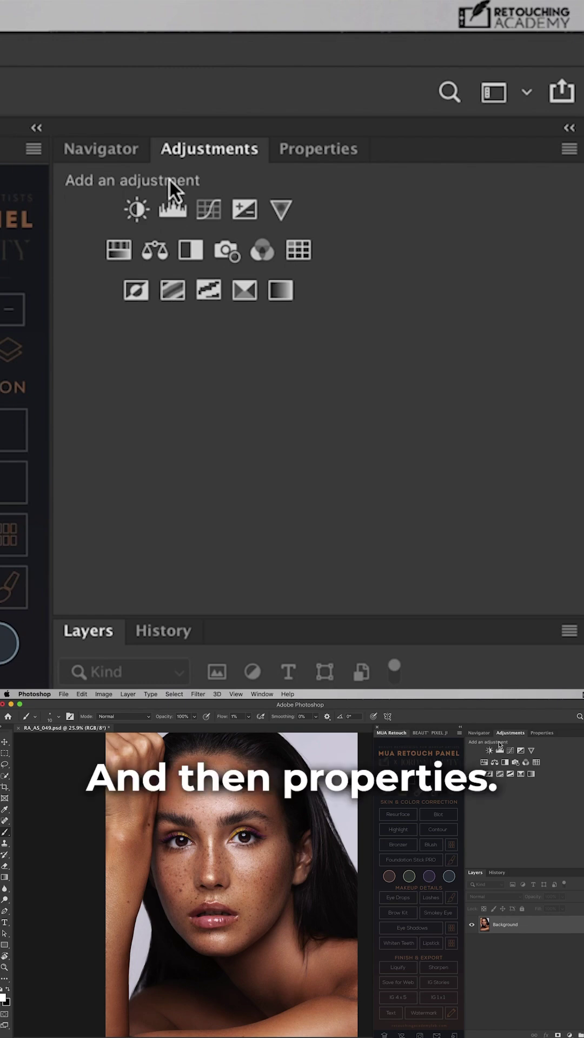
# - Show the document's canvas properties: 4480 × 6720 px, 300 pixels/inch, RGB, 8-bit
pyautogui.click(341, 152)
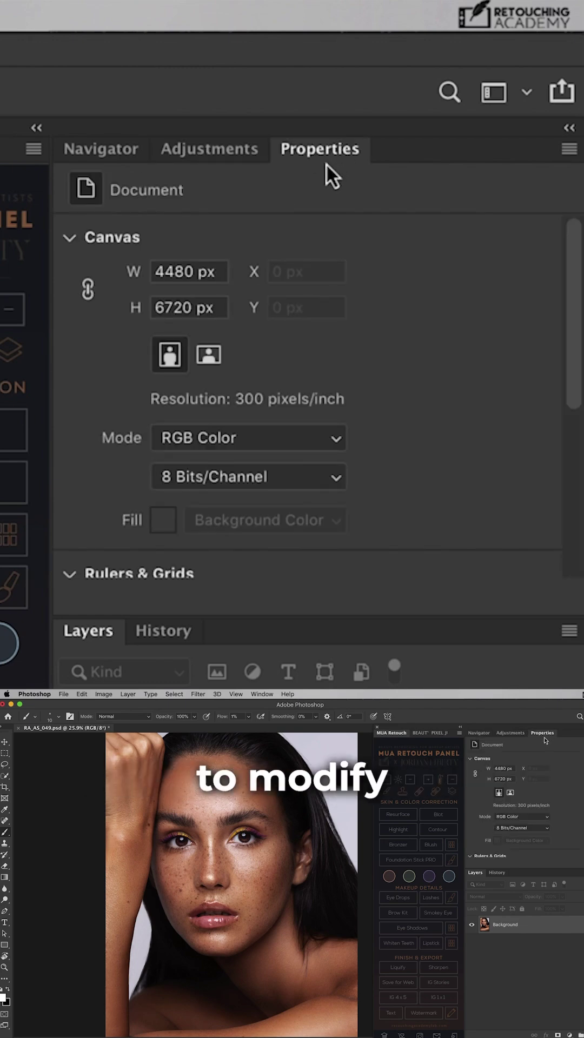